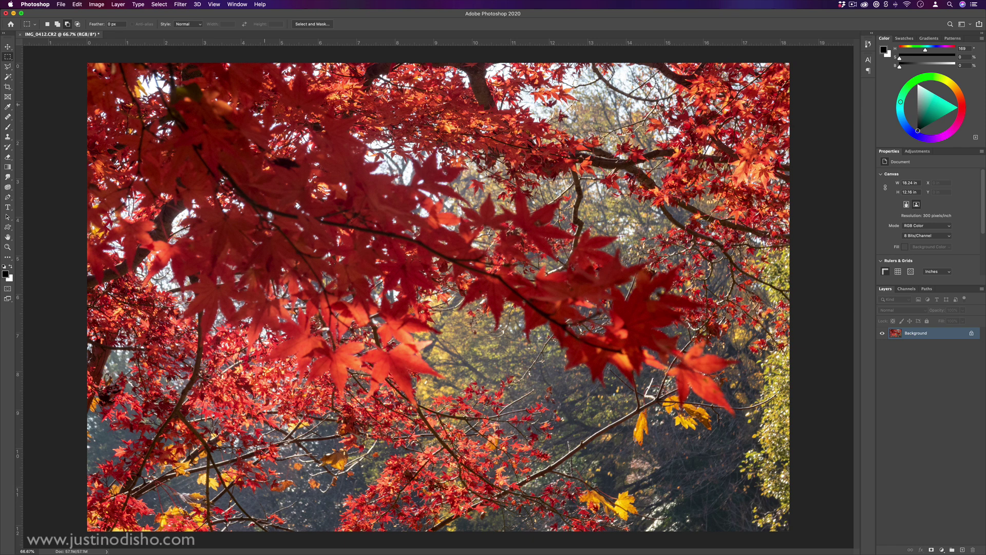
# Browse the Filter menu and close it without choosing a filter.
pyautogui.click(182, 4)
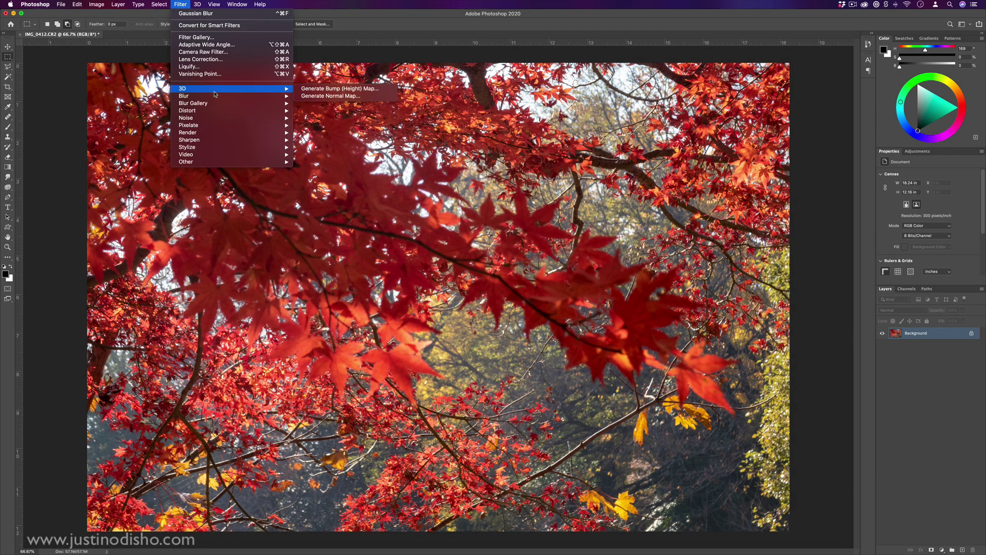
pyautogui.moveTo(215, 96)
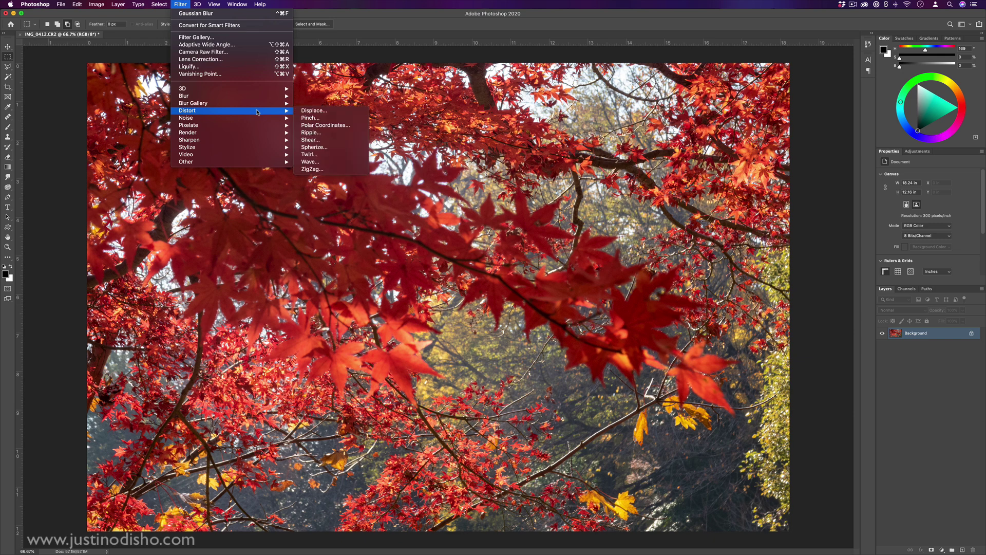
pyautogui.click(806, 258)
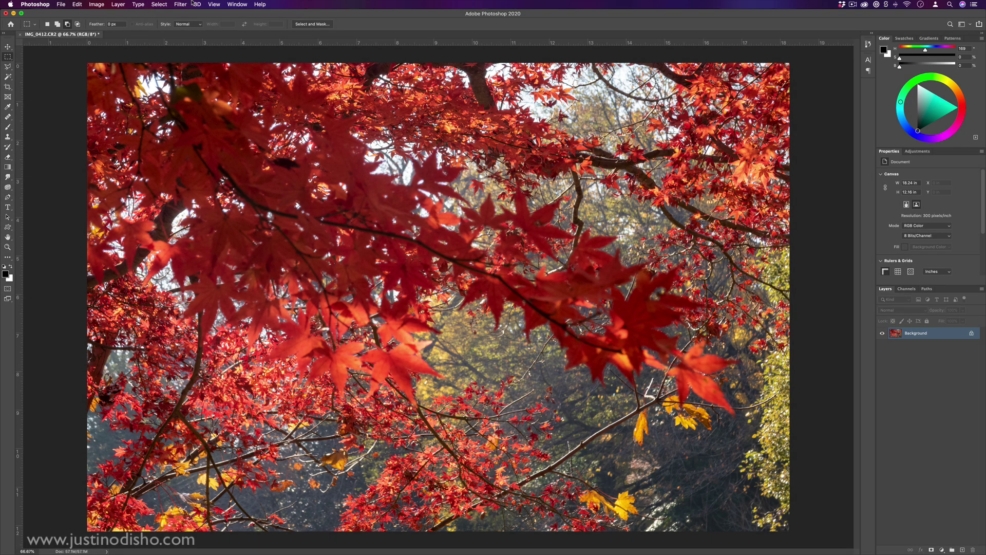
# Use Convert for Smart Filters to turn the Background into smart-object Layer 0.
pyautogui.click(194, 4)
pyautogui.moveTo(182, 4)
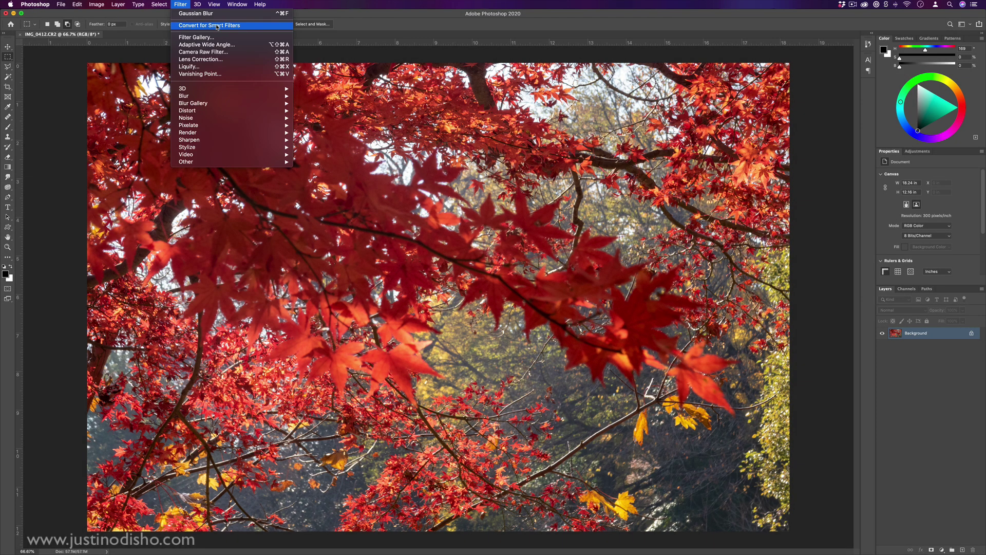
pyautogui.click(216, 25)
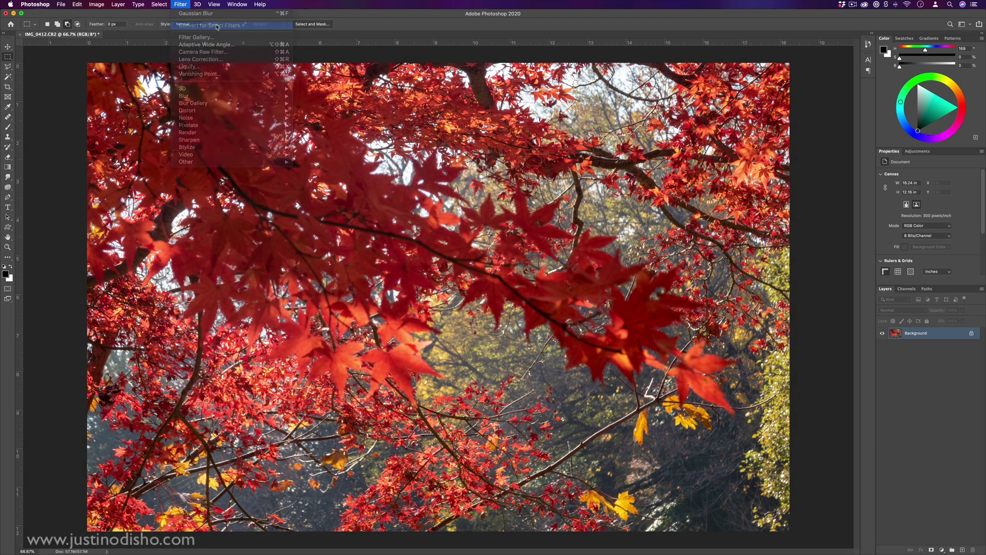
pyautogui.click(549, 186)
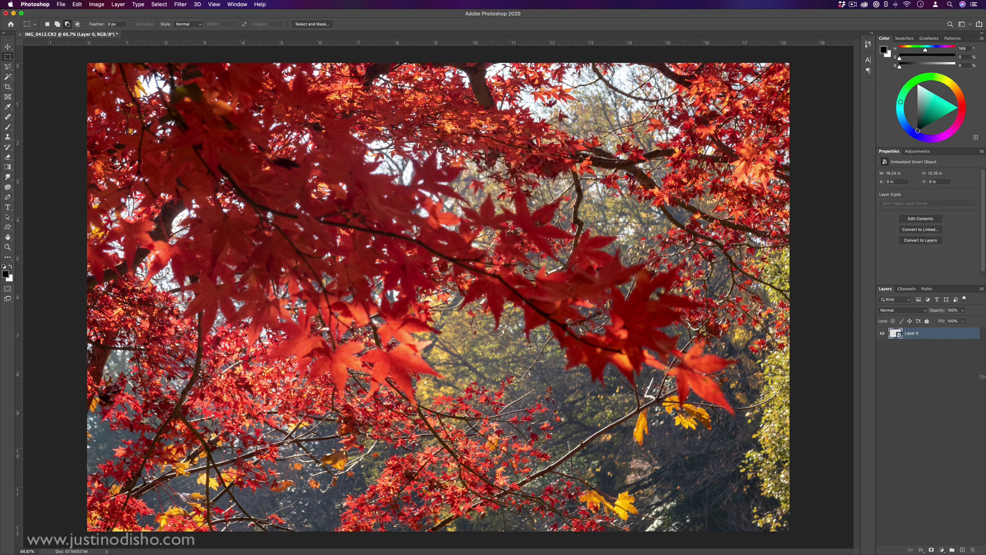
pyautogui.rightClick(911, 335)
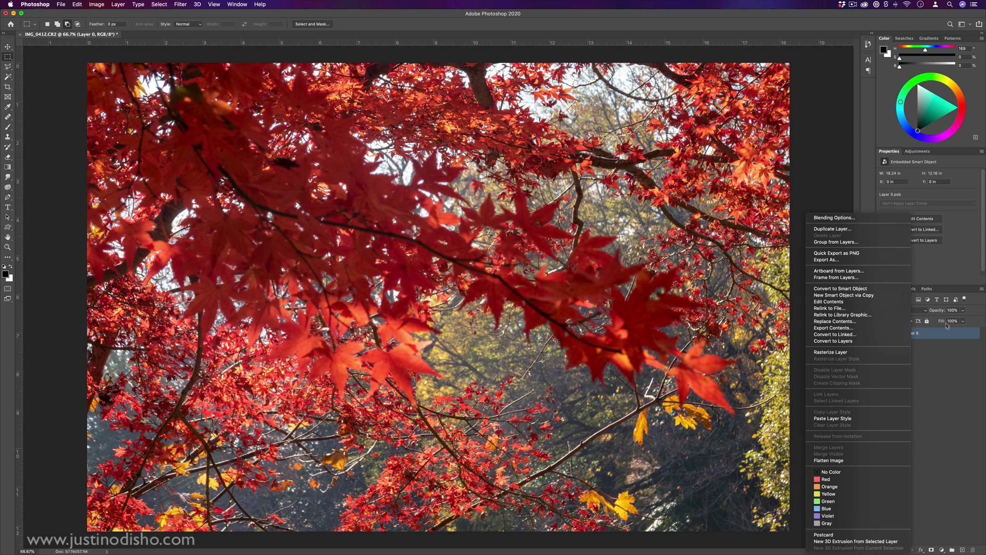
pyautogui.click(948, 334)
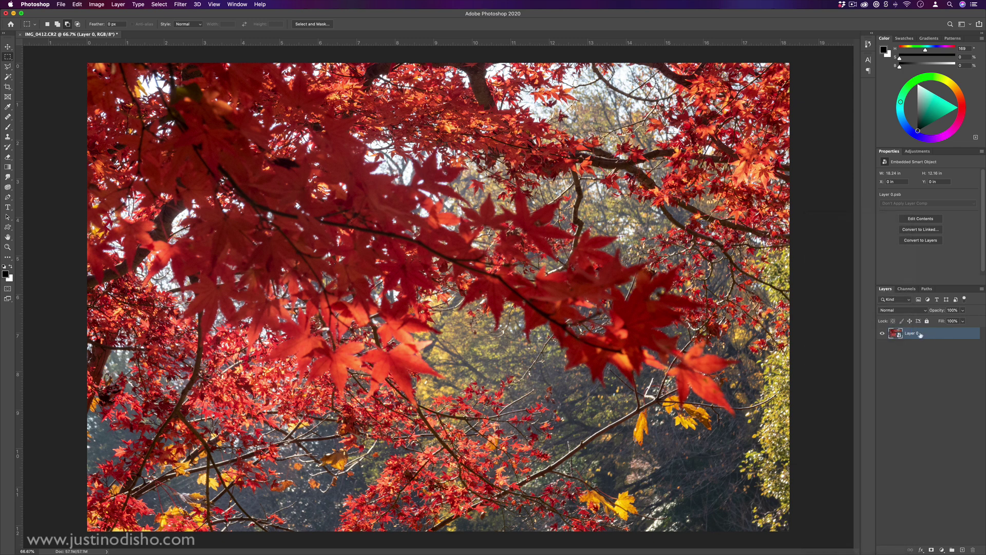
# Apply Gaussian Blur at about 21.9 pixels radius to Layer 0 as a smart filter.
pyautogui.click(181, 4)
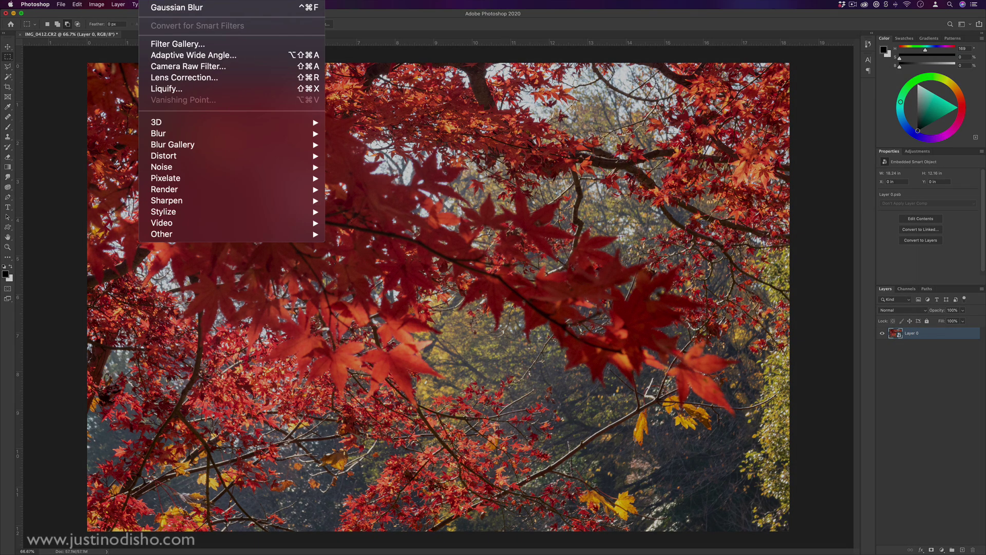
pyautogui.moveTo(200, 96)
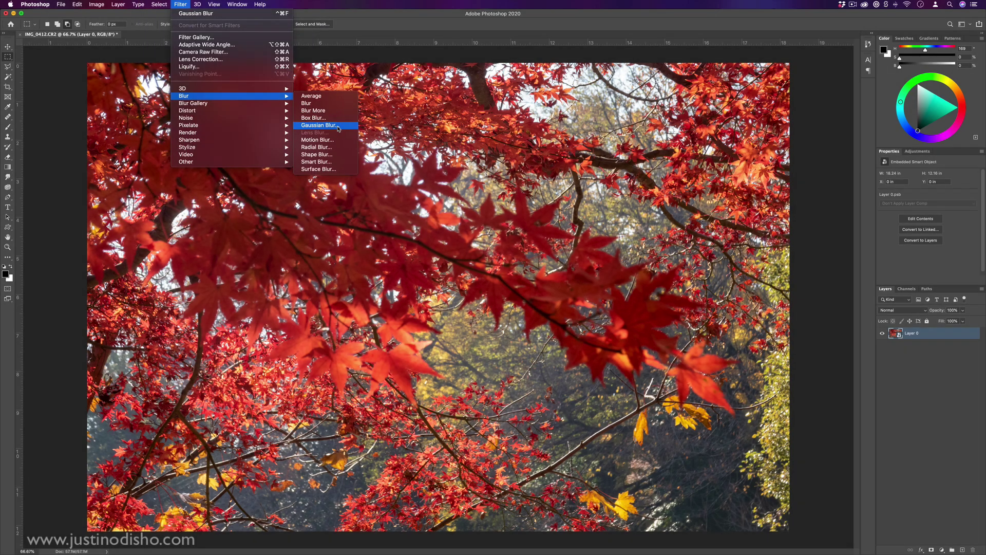
pyautogui.click(339, 125)
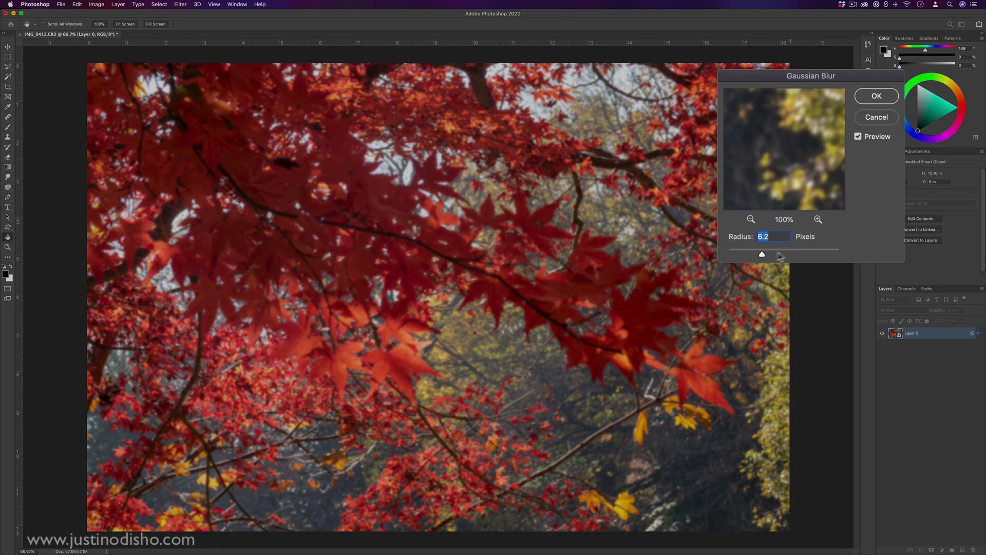
pyautogui.moveTo(779, 223); pyautogui.dragTo(790, 223)
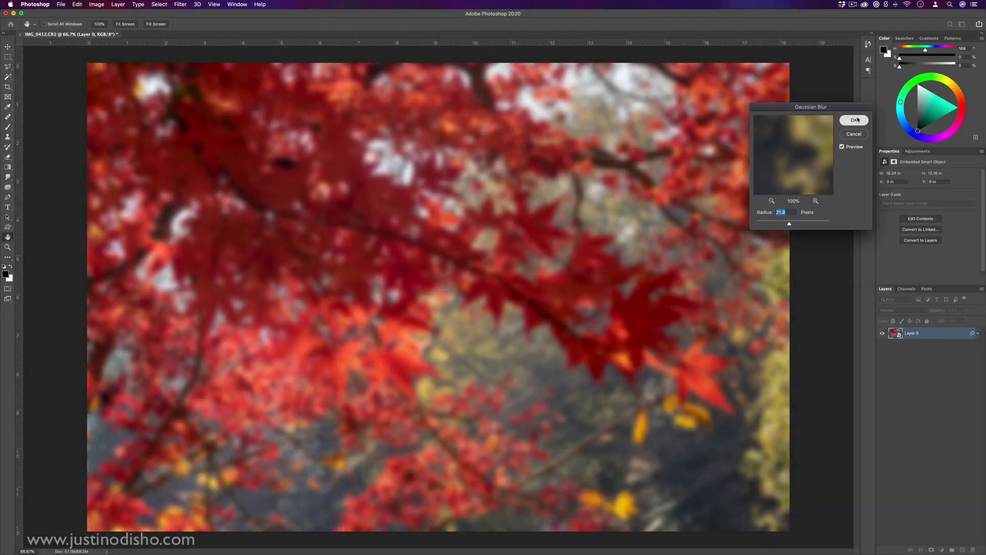
pyautogui.click(855, 120)
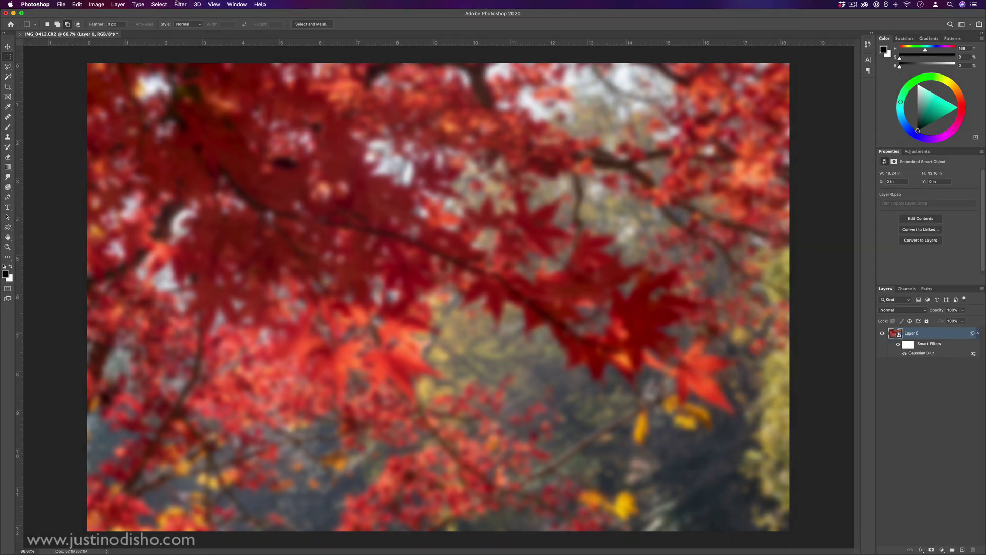
# Add a Ripple smart filter (Amount 100%, Size Medium) and reorder it above Gaussian Blur.
pyautogui.click(181, 4)
pyautogui.moveTo(229, 111)
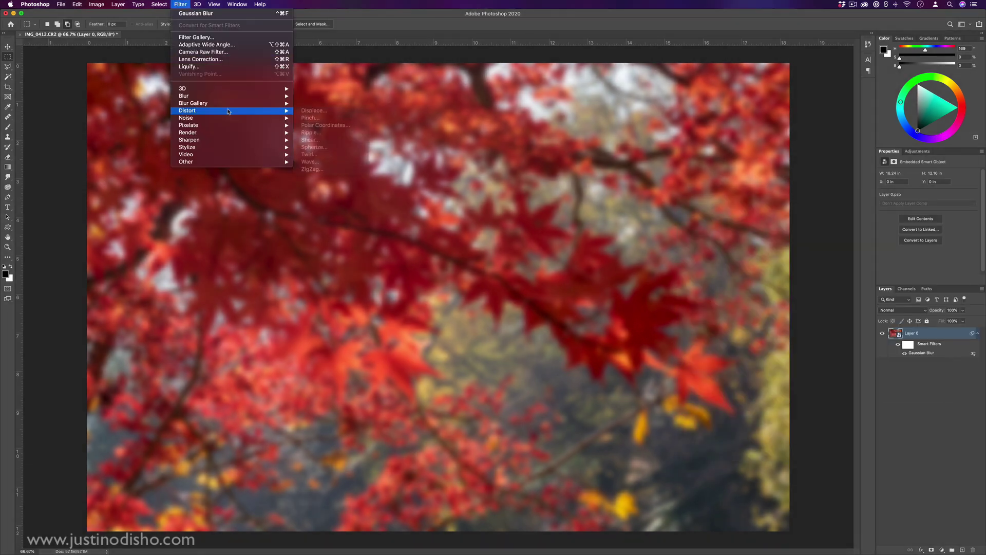
pyautogui.click(330, 133)
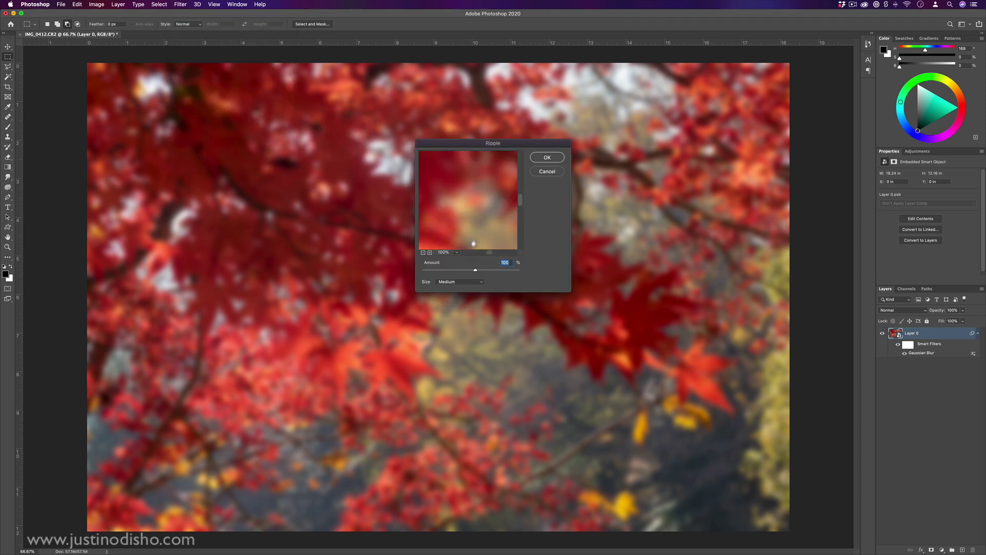
pyautogui.click(548, 157)
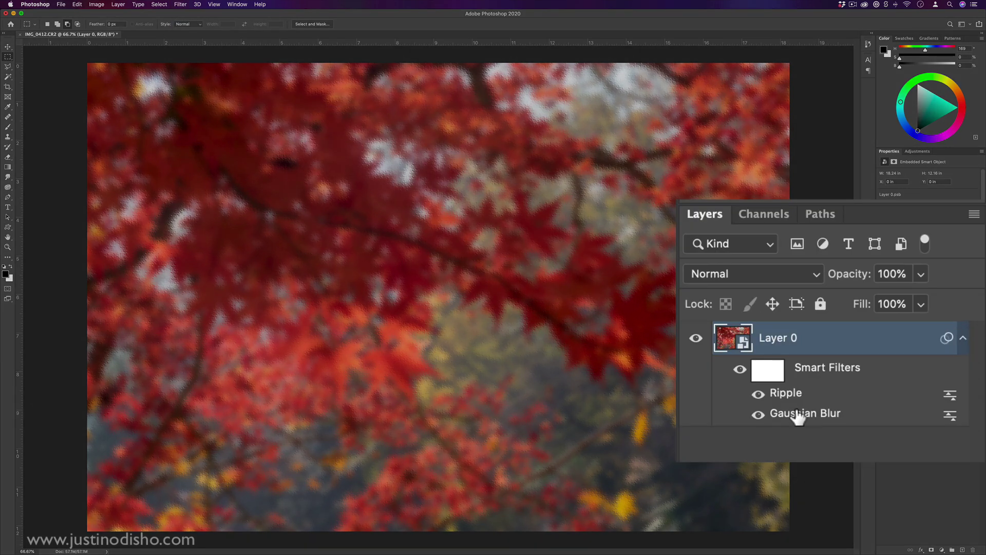
pyautogui.moveTo(921, 360); pyautogui.dragTo(917, 354)
pyautogui.moveTo(794, 396); pyautogui.dragTo(809, 417)
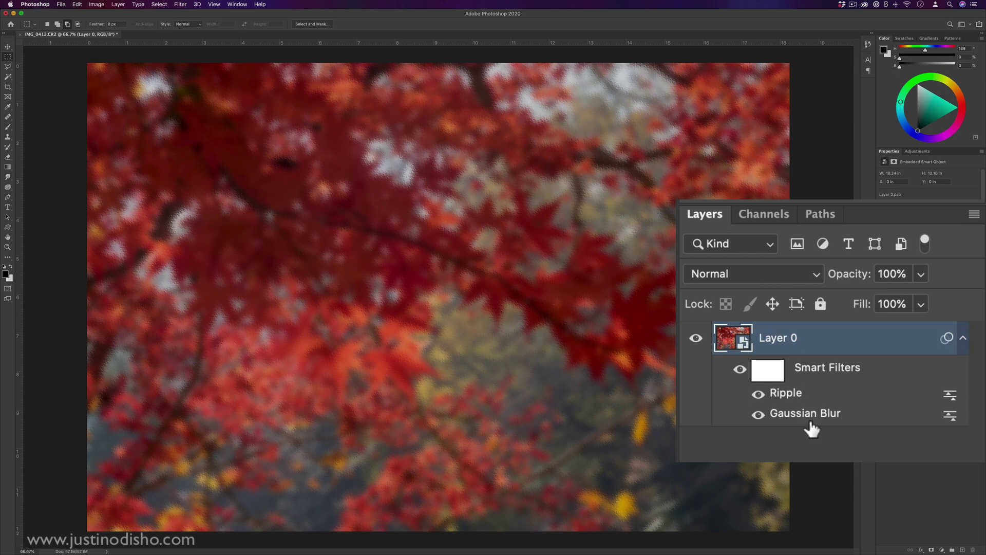
# In Ripple's Blending Options, choose Overlay mode with about 52% opacity.
pyautogui.doubleClick(950, 396)
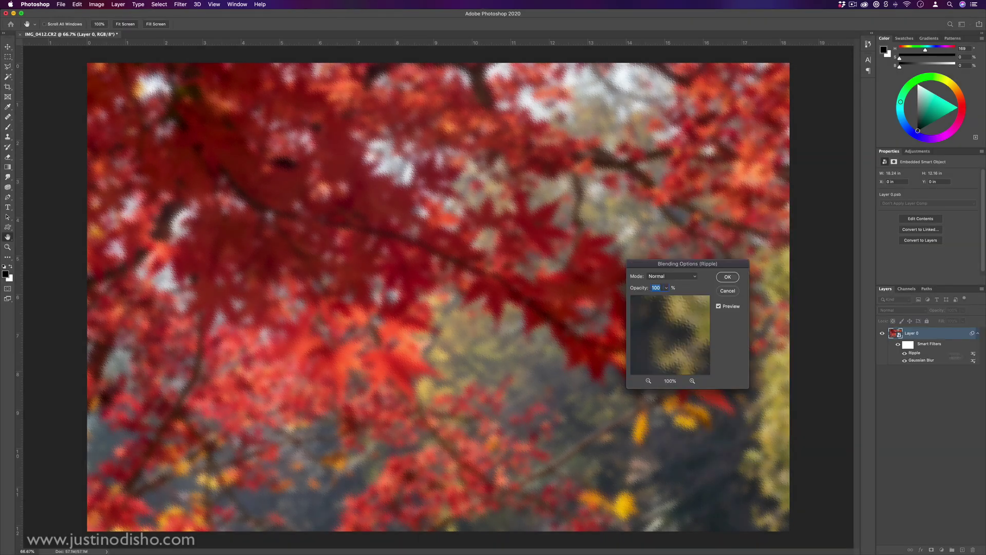
pyautogui.click(666, 288)
pyautogui.moveTo(668, 296); pyautogui.dragTo(651, 296)
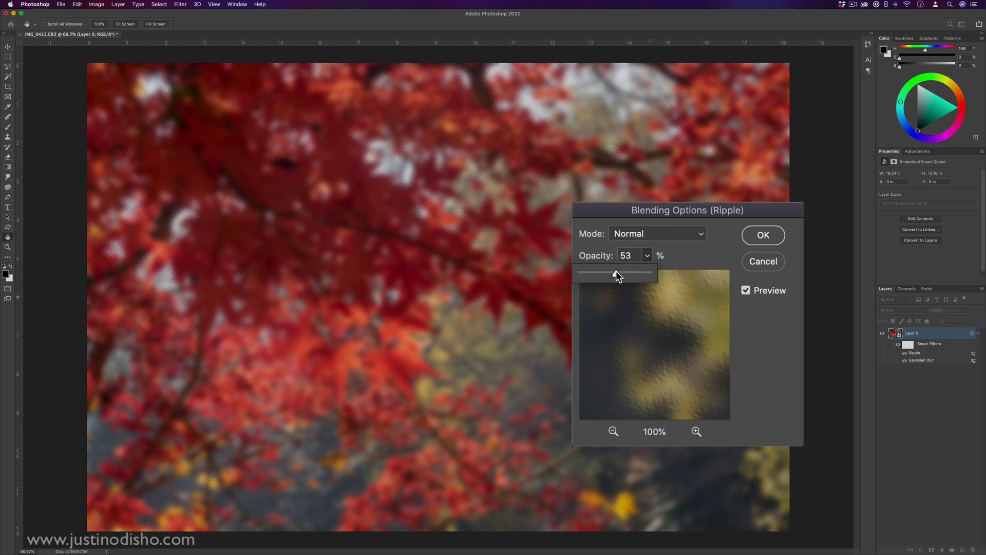
pyautogui.click(663, 234)
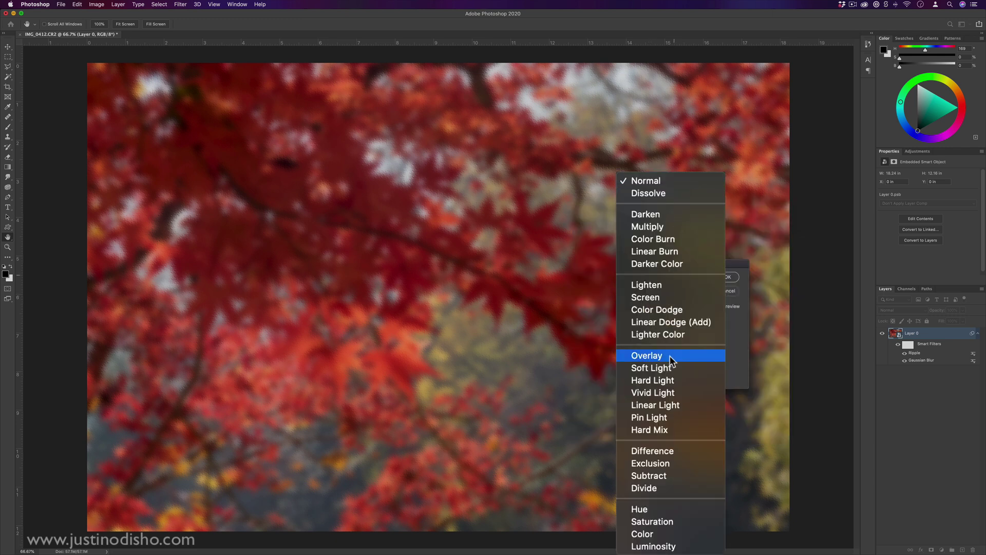
pyautogui.click(670, 361)
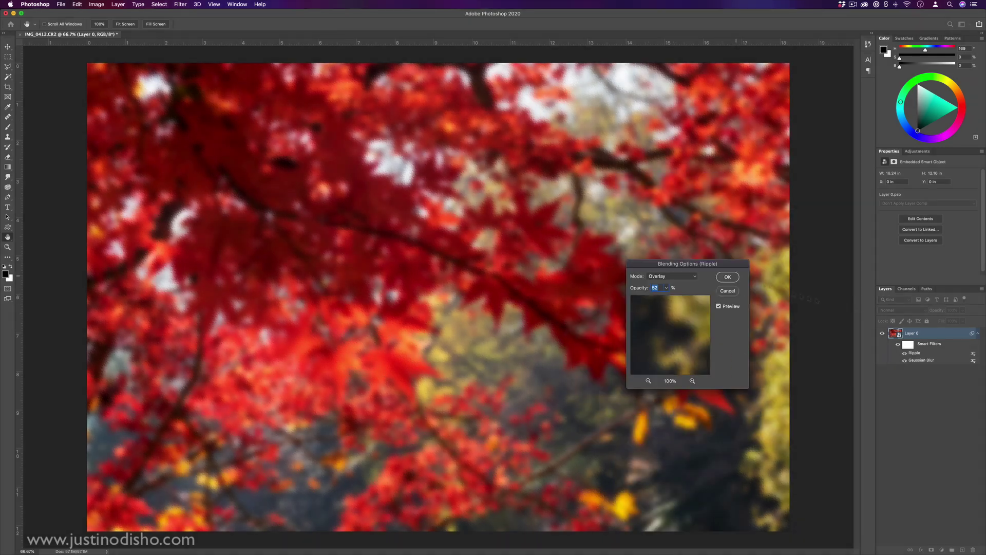
pyautogui.click(763, 235)
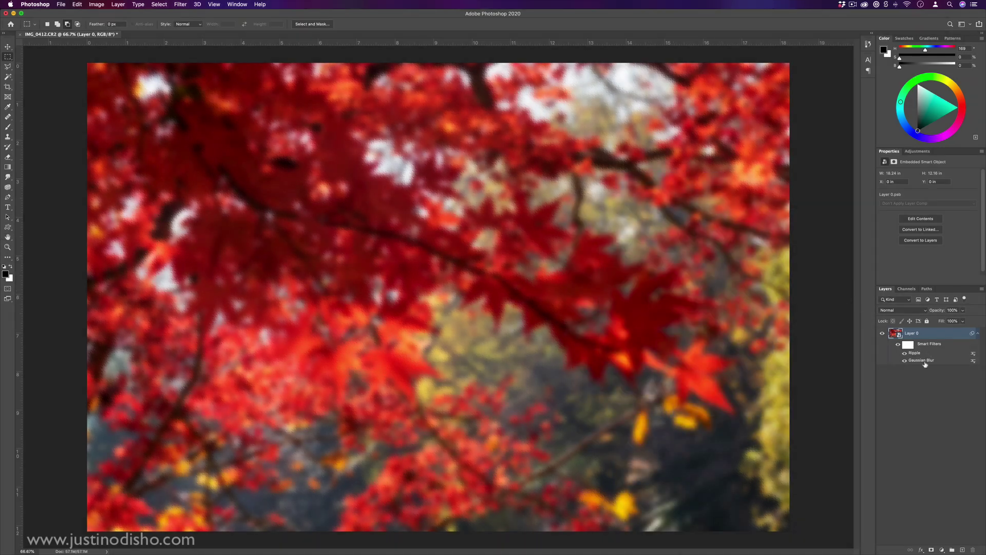
# Toggle the smart filters off and on to compare, then target the smart filter mask.
pyautogui.click(898, 346)
pyautogui.click(898, 346)
pyautogui.click(898, 345)
pyautogui.click(898, 346)
pyautogui.click(962, 348)
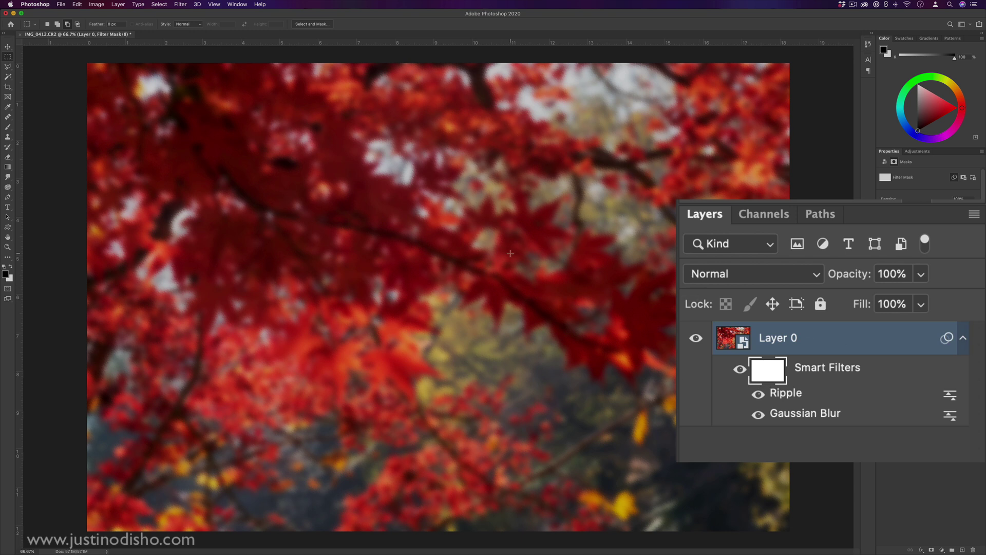
# Select the Gradient tool with the black-to-white gradient preset.
pyautogui.click(8, 168)
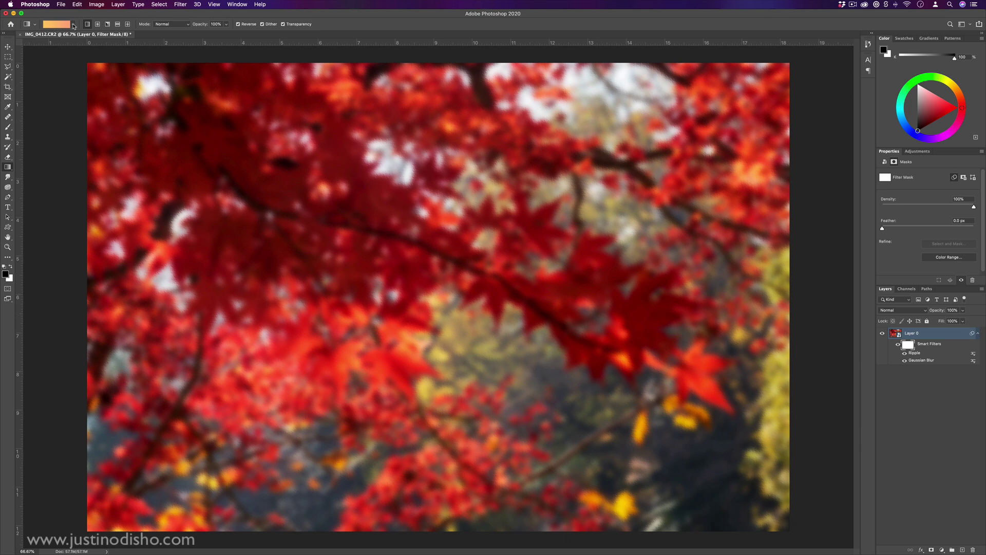
pyautogui.click(73, 26)
pyautogui.scroll(5, 54, 105)
pyautogui.click(19, 50)
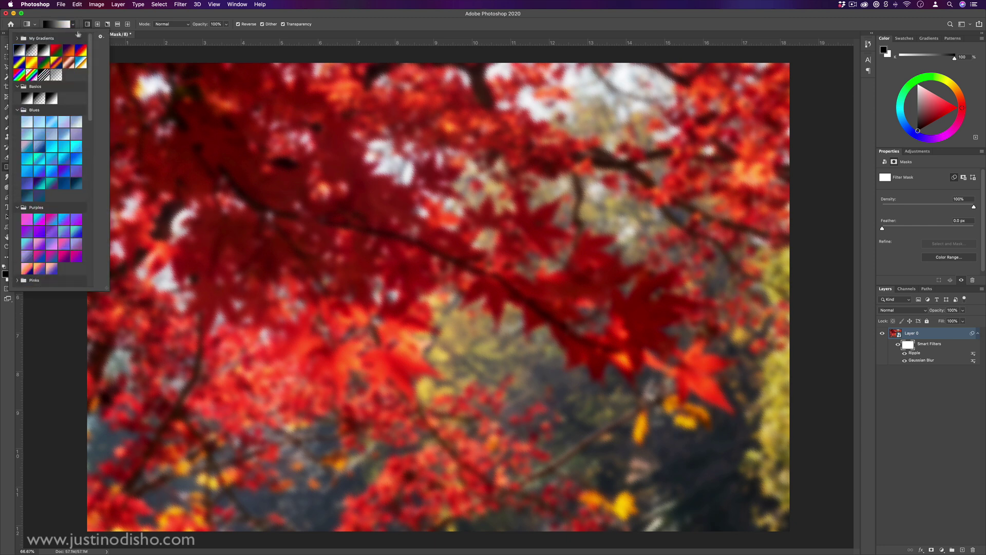
pyautogui.click(75, 25)
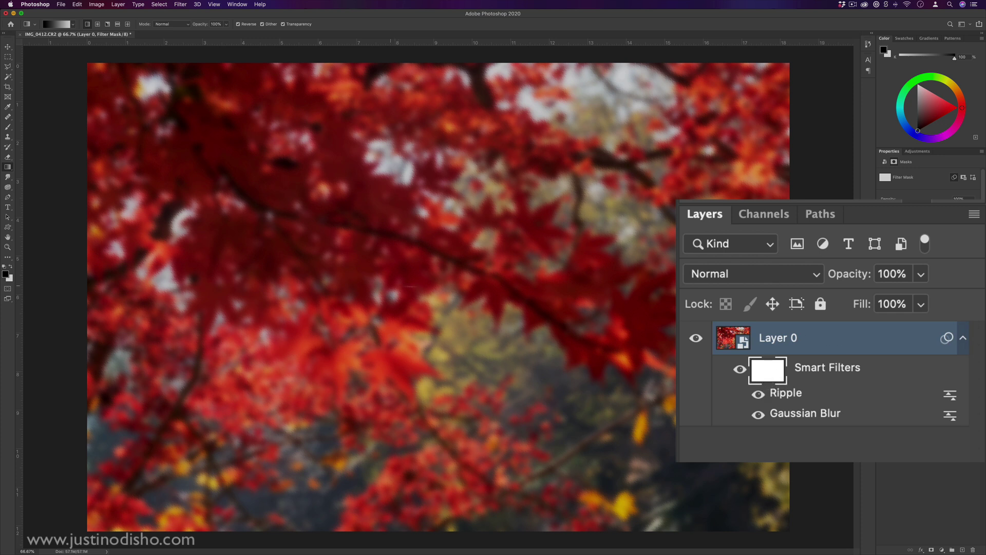
# Draw trial horizontal gradients on the smart filter mask.
pyautogui.press('shift')
pyautogui.moveTo(450, 287); pyautogui.dragTo(450, 289)
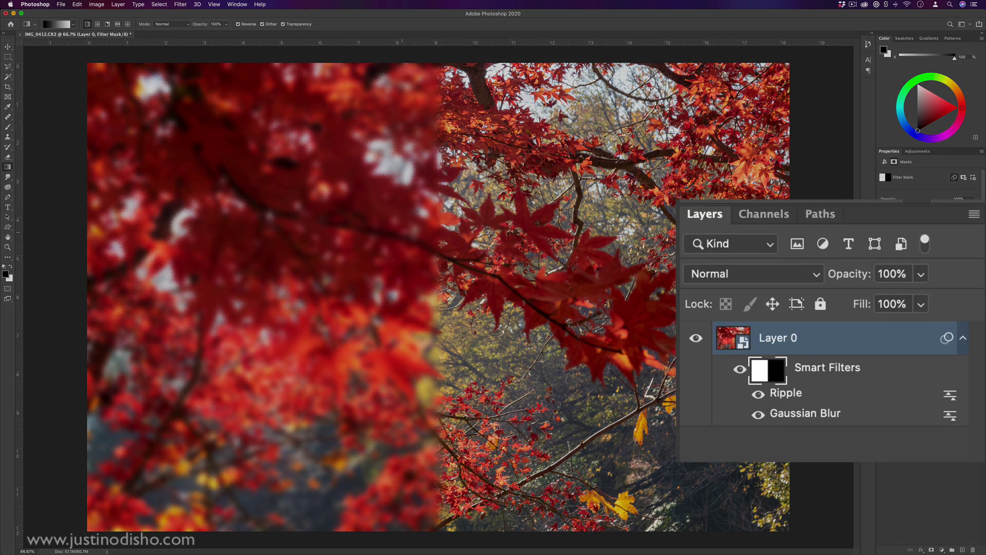
pyautogui.moveTo(461, 251); pyautogui.dragTo(405, 249)
pyautogui.press('shift')
pyautogui.moveTo(405, 288); pyautogui.dragTo(452, 288)
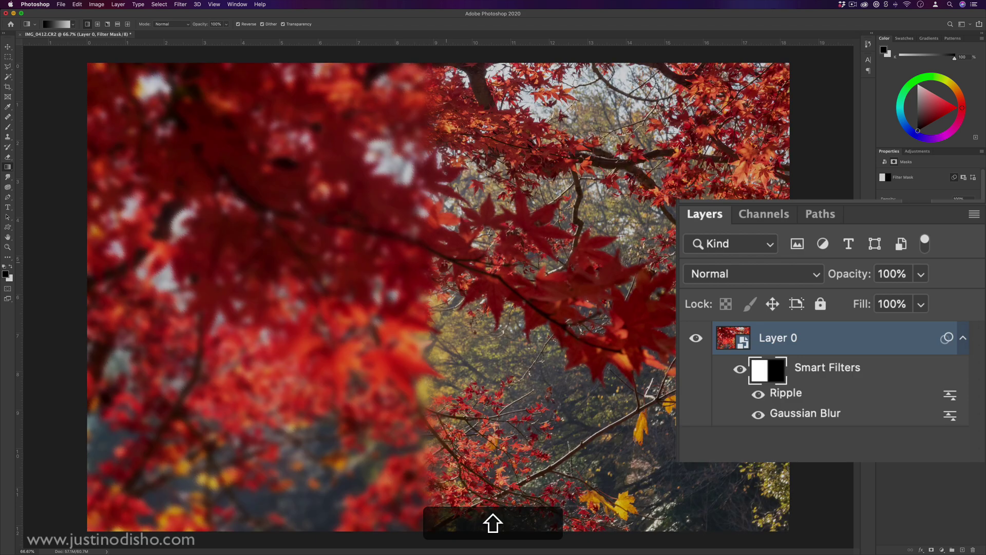
pyautogui.moveTo(356, 269); pyautogui.dragTo(355, 268)
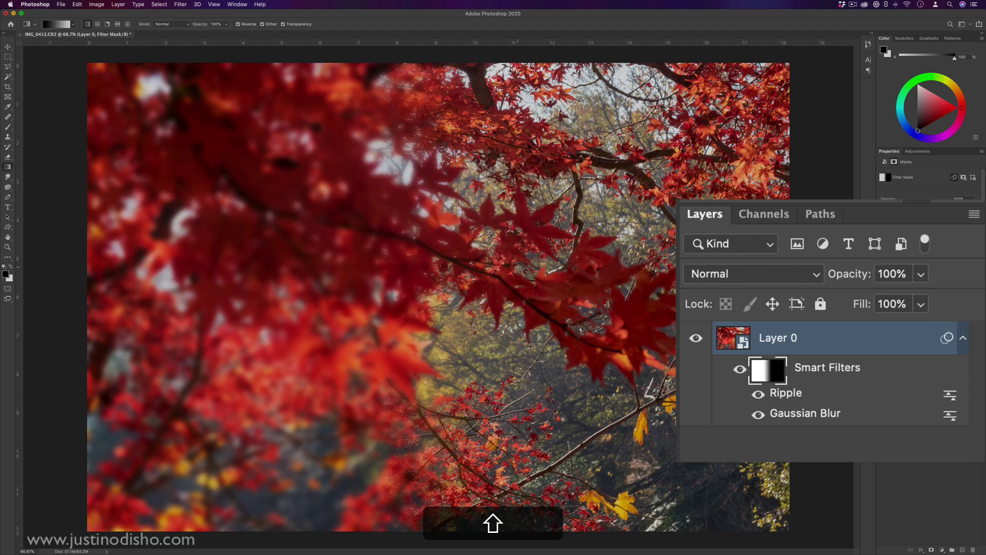
# Draw a vertical mask gradient so blur fades in at the bottom, then compare with filters off and on.
pyautogui.press('shift')
pyautogui.moveTo(453, 474); pyautogui.dragTo(453, 440)
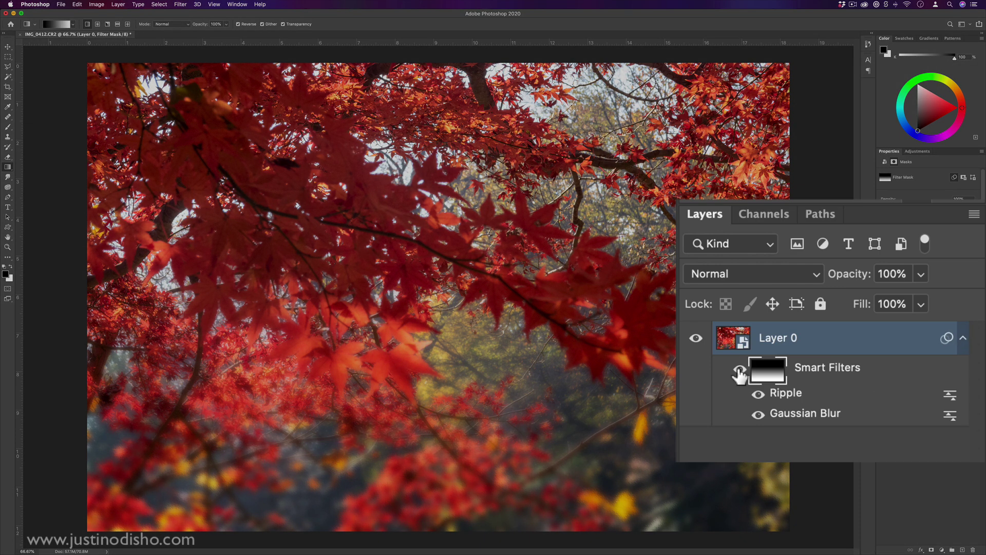
pyautogui.click(740, 370)
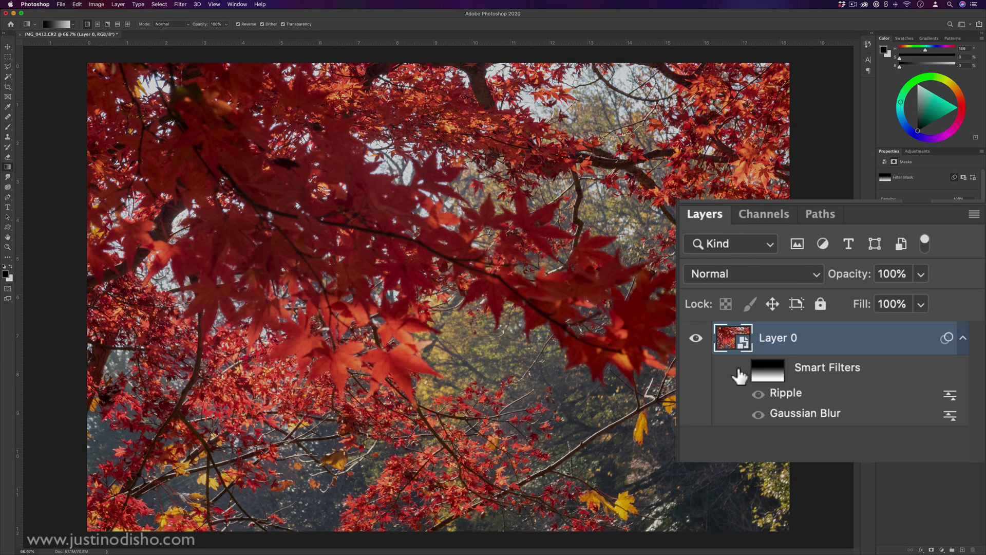
pyautogui.click(740, 371)
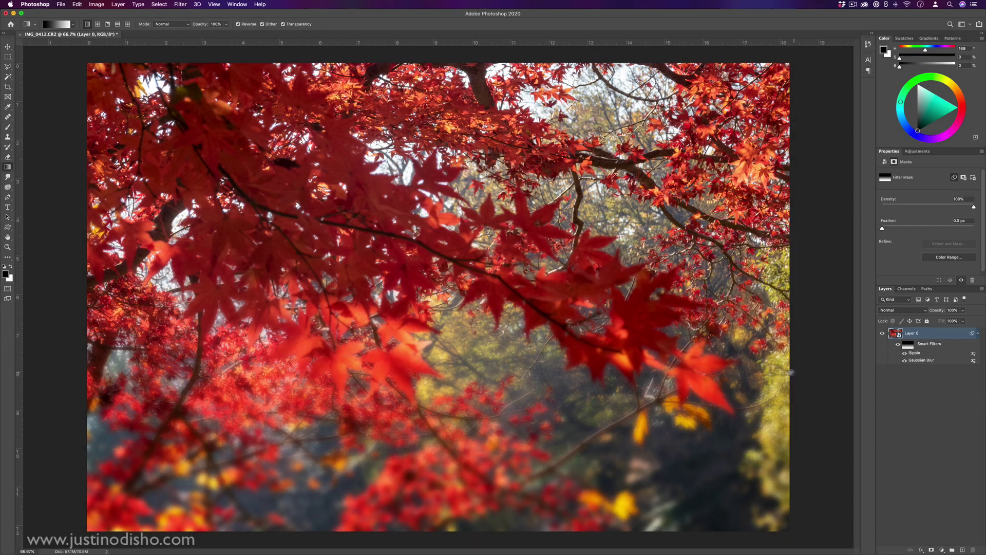
# Look through the Filter menu's Blur, Pixelate and Noise submenus.
pyautogui.click(181, 4)
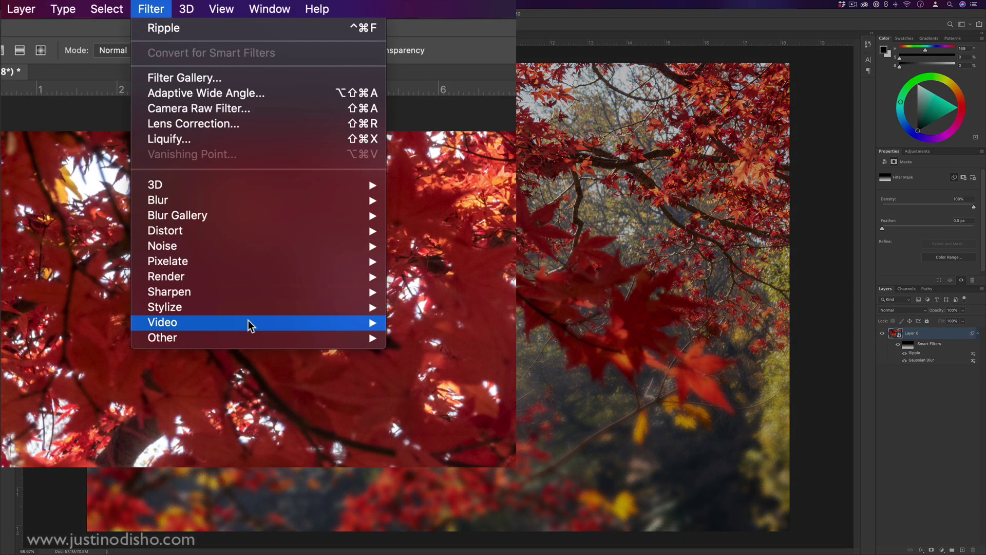
pyautogui.moveTo(229, 135)
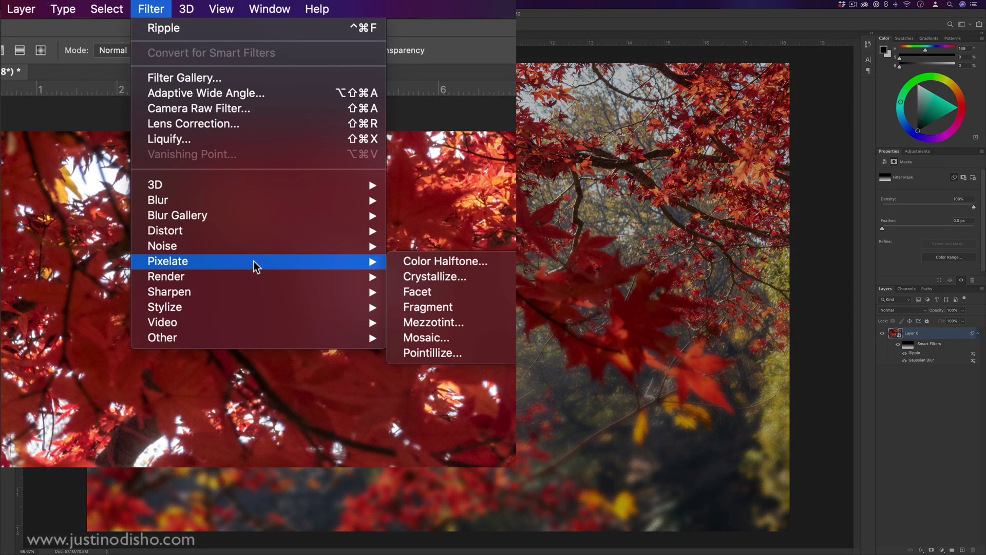
pyautogui.moveTo(250, 208)
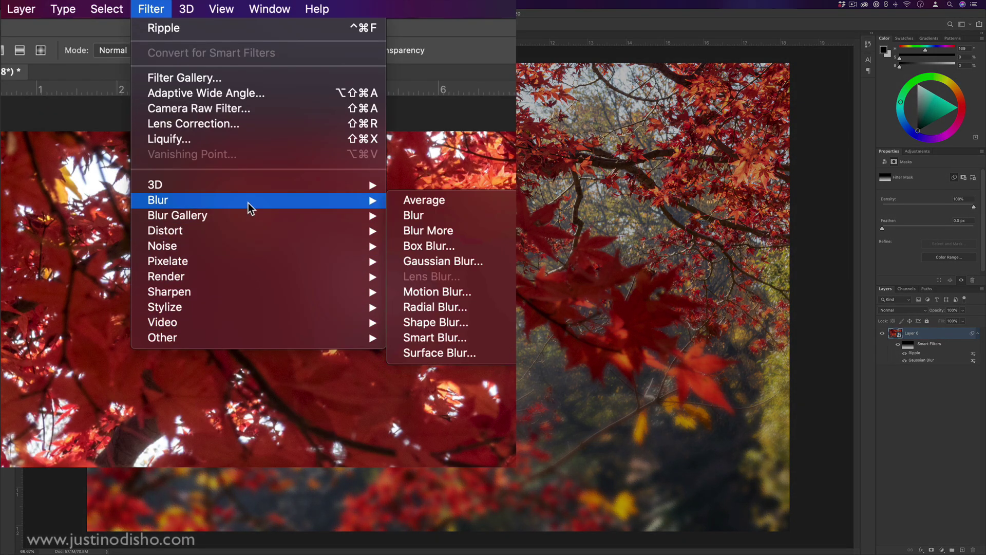
pyautogui.moveTo(252, 250)
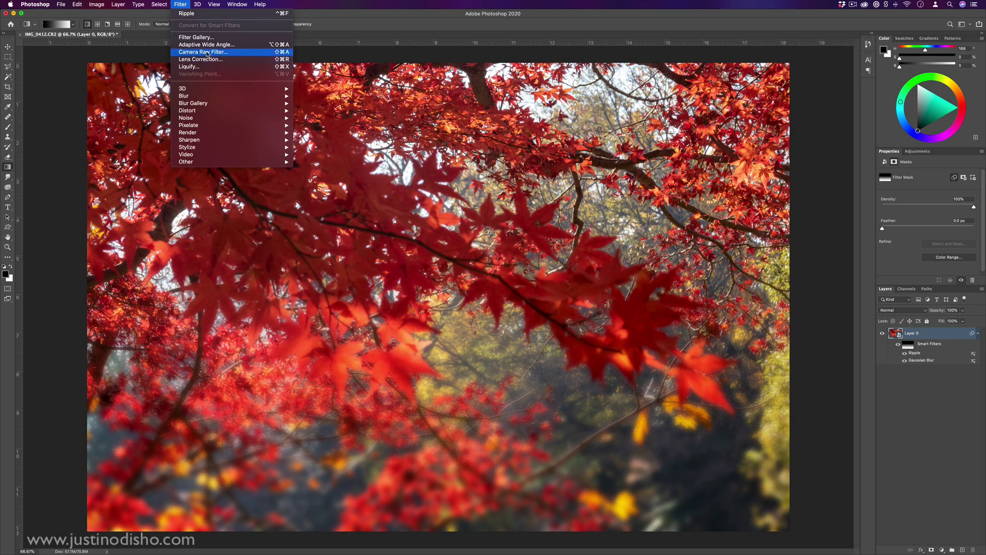
pyautogui.click(206, 53)
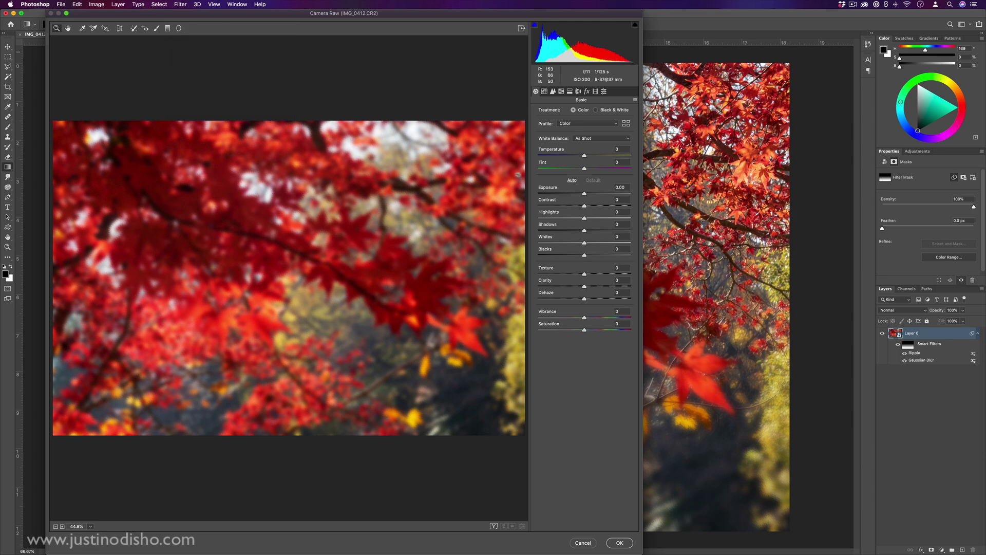
pyautogui.moveTo(585, 194); pyautogui.dragTo(572, 205)
pyautogui.moveTo(585, 274); pyautogui.dragTo(604, 275)
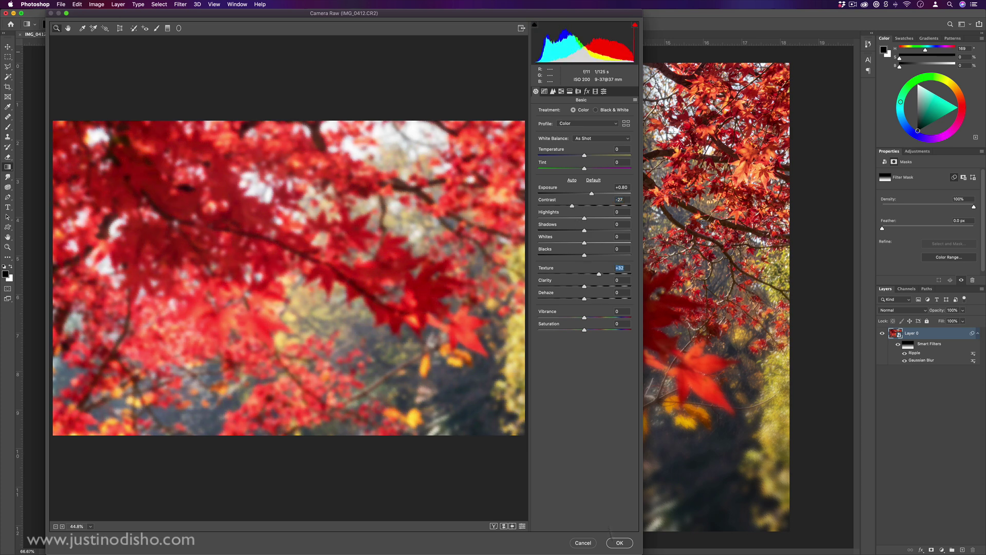
pyautogui.click(583, 542)
pyautogui.click(180, 4)
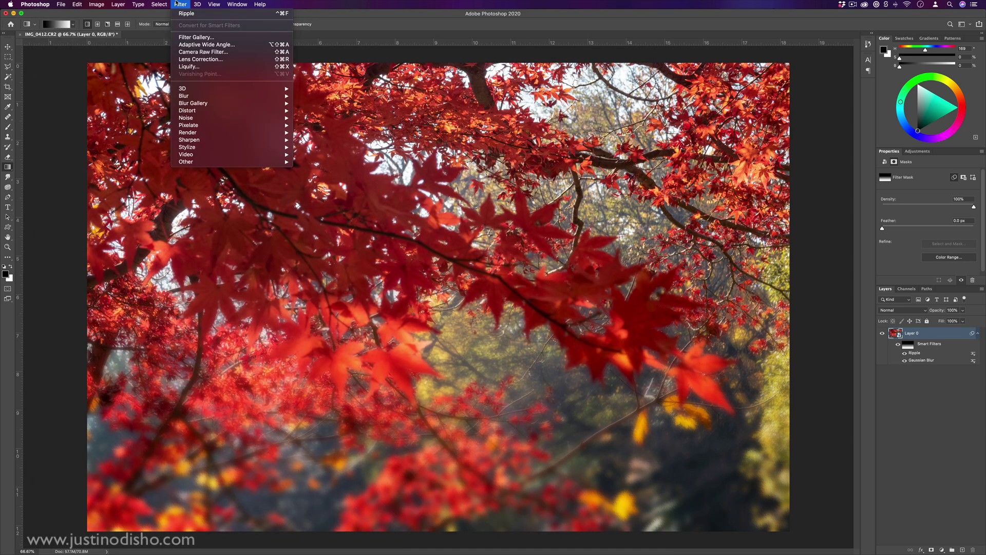
pyautogui.click(229, 68)
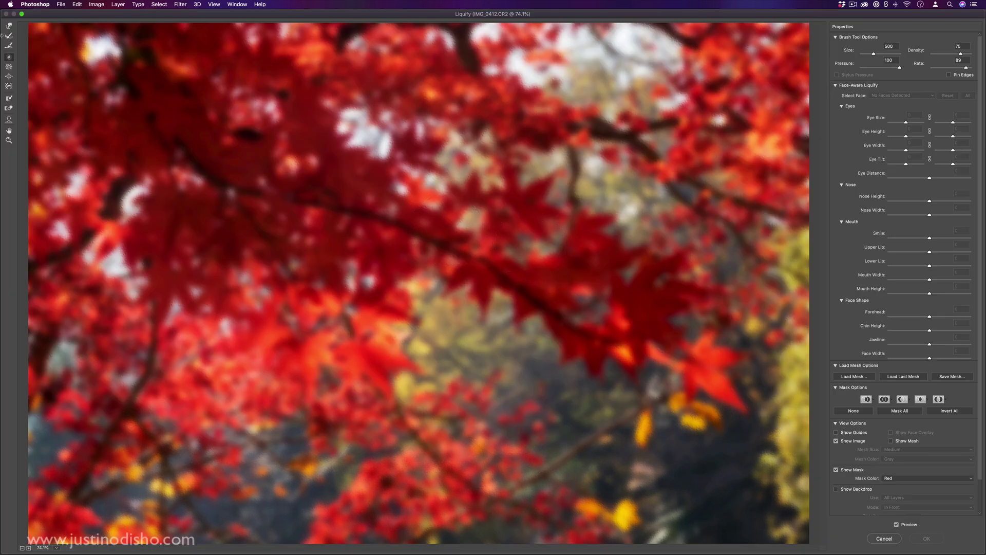
pyautogui.click(9, 24)
pyautogui.moveTo(169, 57)
pyautogui.mouseDown()
pyautogui.moveTo(217, 97)
pyautogui.moveTo(290, 165)
pyautogui.moveTo(494, 127)
pyautogui.moveTo(680, 228)
pyautogui.moveTo(339, 338)
pyautogui.moveTo(593, 326)
pyautogui.moveTo(381, 161)
pyautogui.moveTo(579, 392)
pyautogui.moveTo(372, 171)
pyautogui.moveTo(549, 143)
pyautogui.moveTo(395, 356)
pyautogui.moveTo(254, 259)
pyautogui.moveTo(433, 192)
pyautogui.moveTo(341, 311)
pyautogui.mouseUp()
pyautogui.click(178, 4)
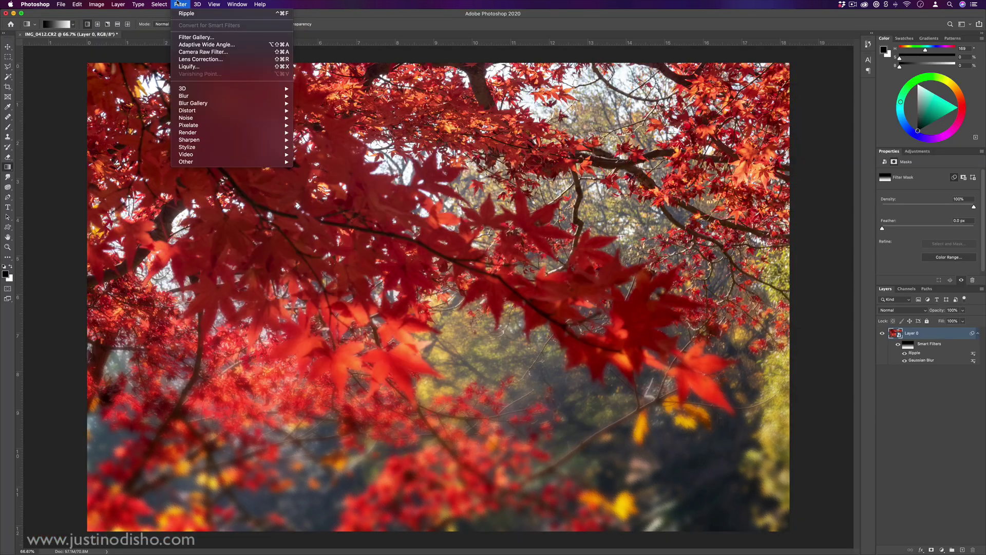
pyautogui.click(206, 38)
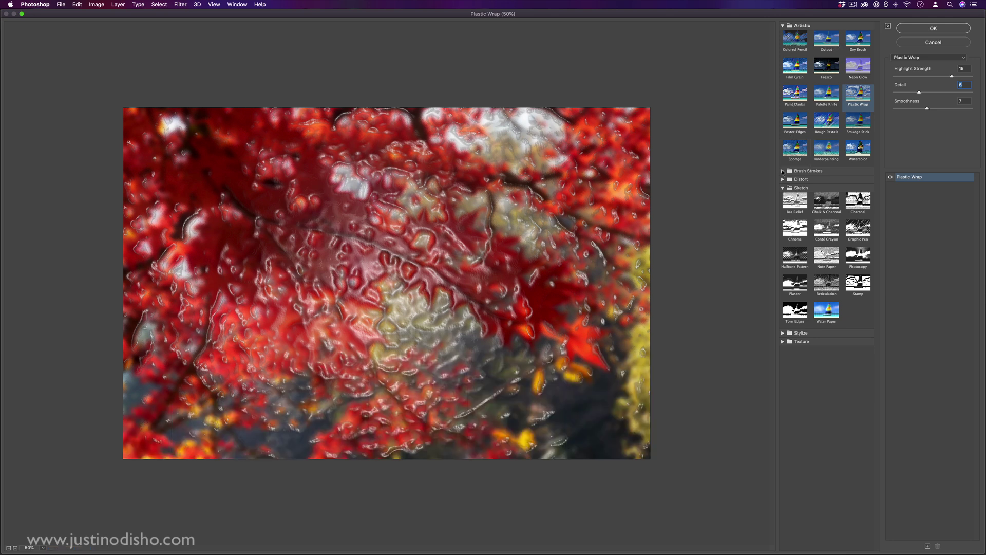
pyautogui.click(933, 43)
pyautogui.click(180, 5)
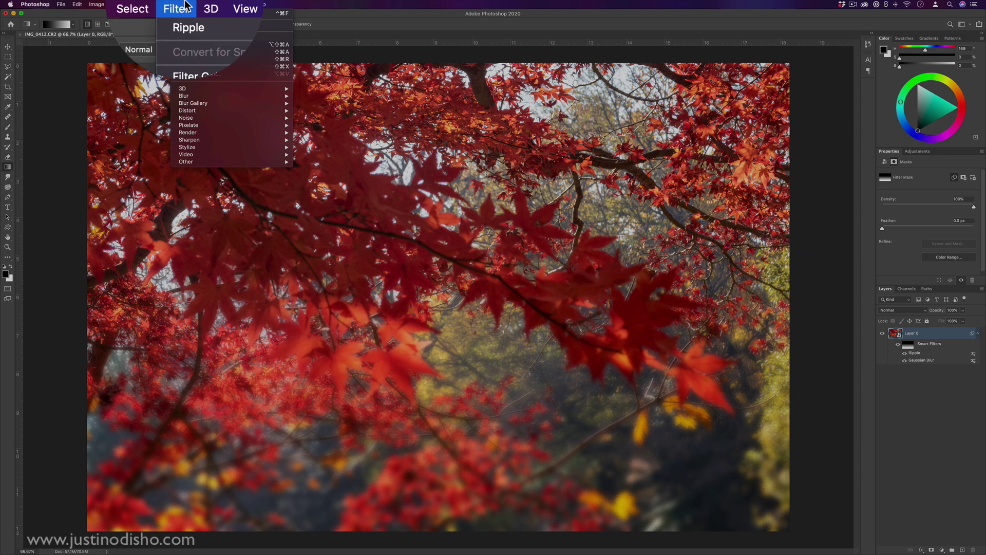
# Reapply Ripple from the top of the Filter menu as a second smart filter.
pyautogui.click(211, 15)
pyautogui.click(181, 4)
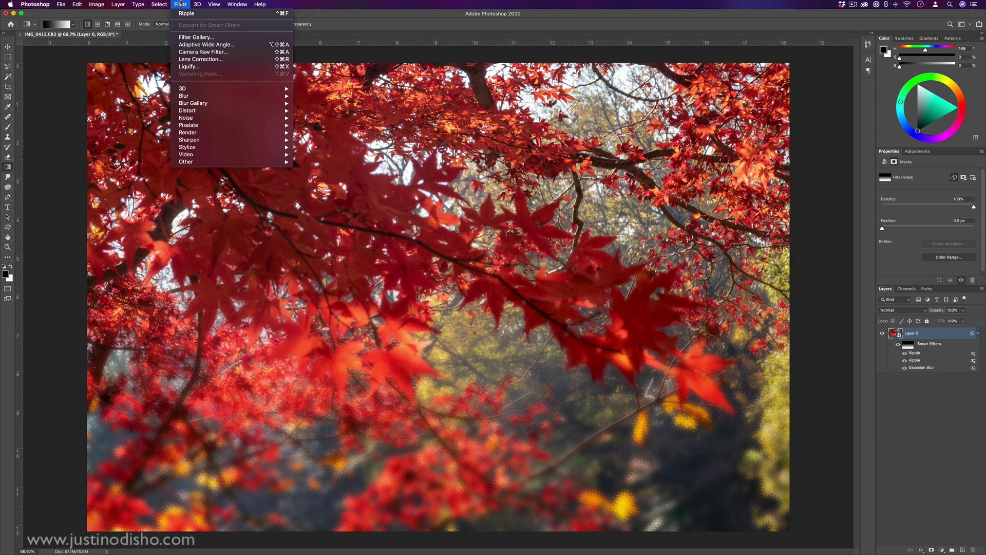
pyautogui.click(182, 4)
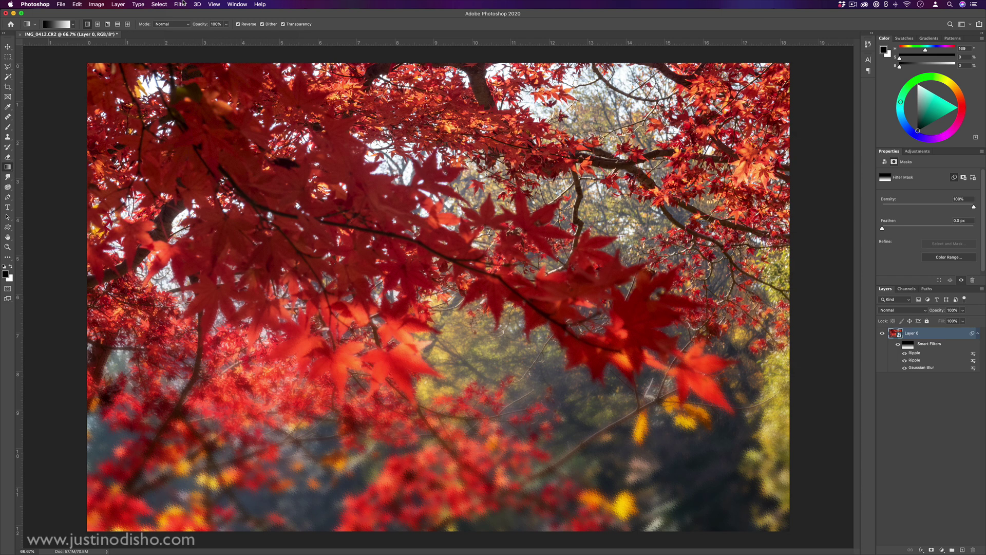
# Look through the Filter menu's 3D, Sharpen and Distort submenus.
pyautogui.click(183, 3)
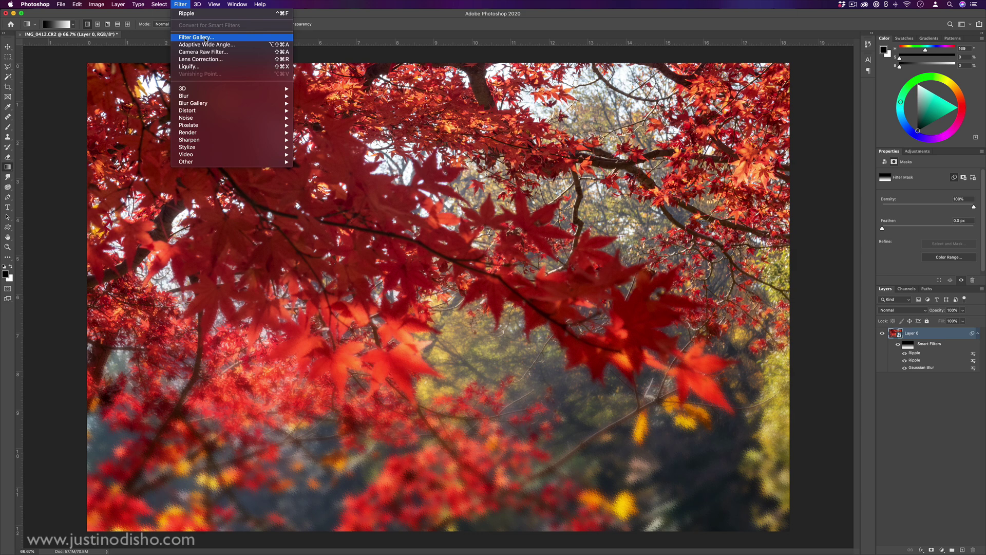
pyautogui.moveTo(210, 93)
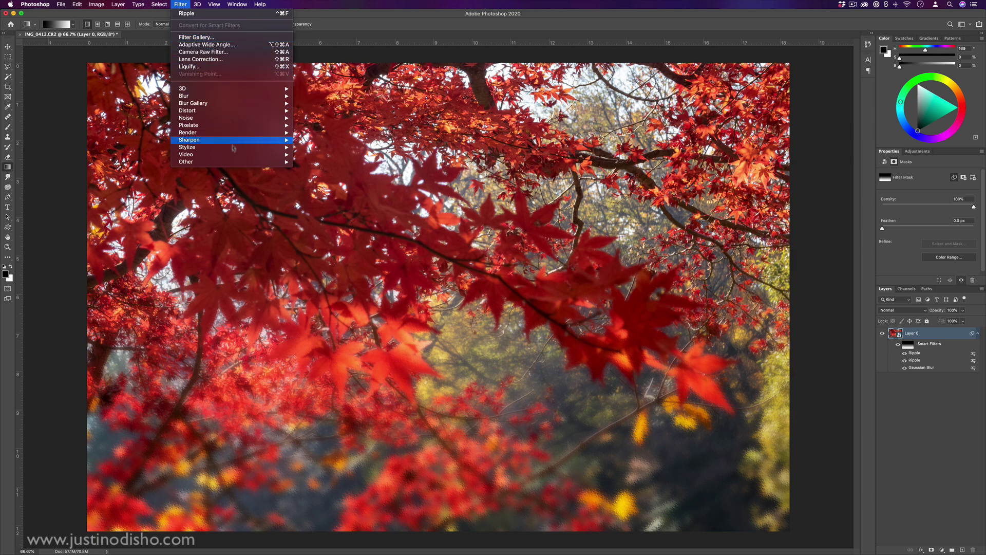
pyautogui.moveTo(245, 113)
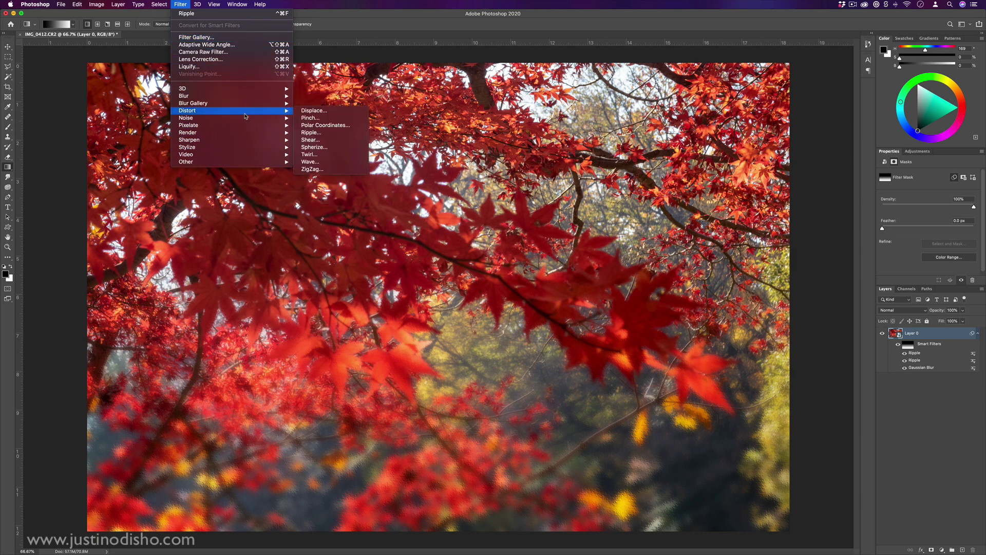